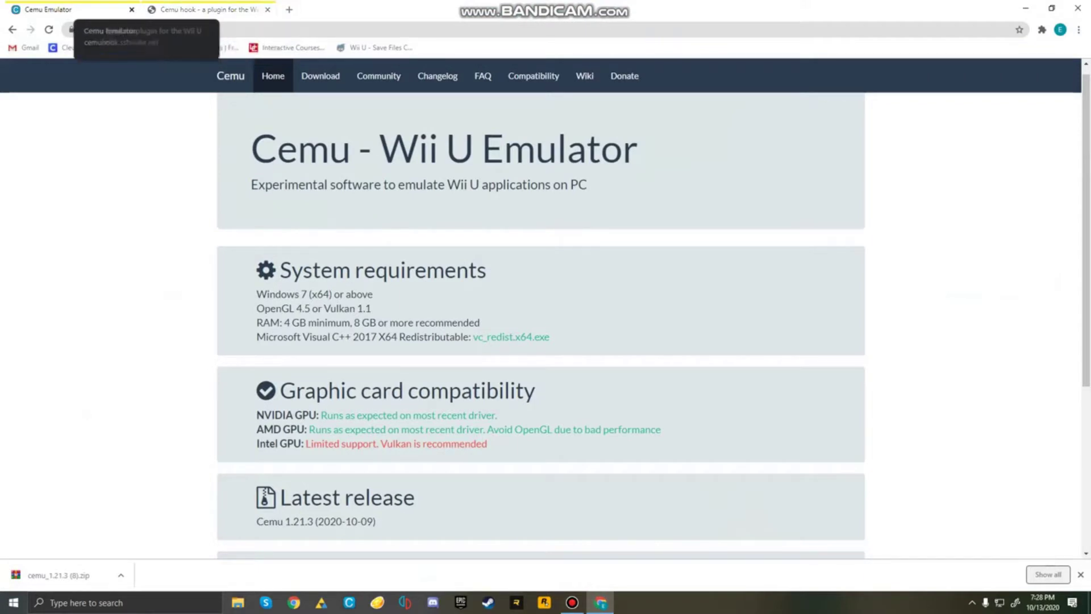
Step: Download the latest Cemu release, v1.21.3 for Win x64, from the Cemu site and keep the blocked file
scroll(541, 325, up, 1)
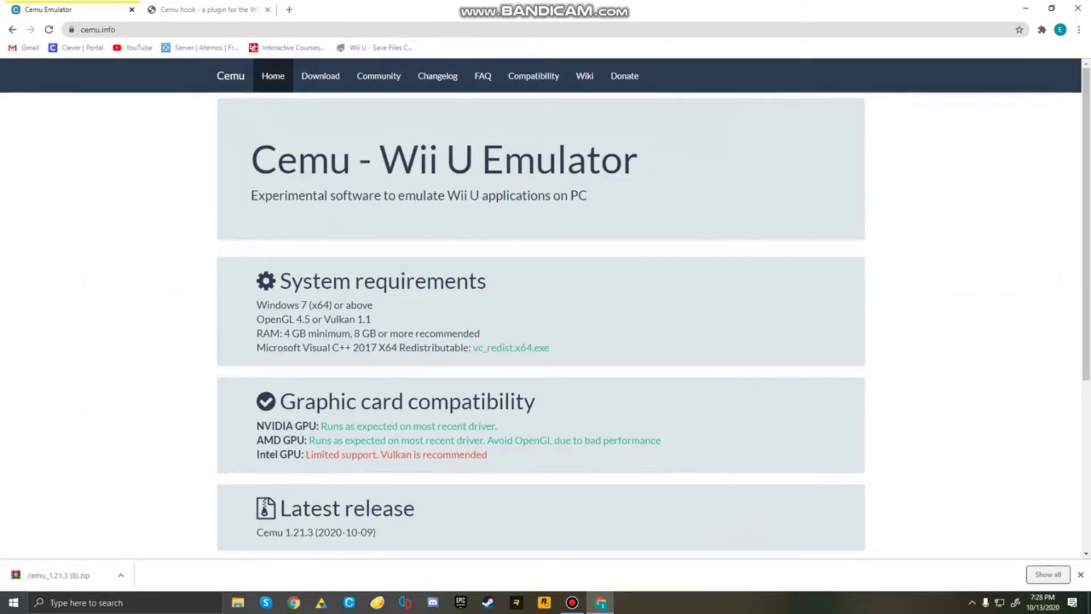
scroll(540, 503, down, 5)
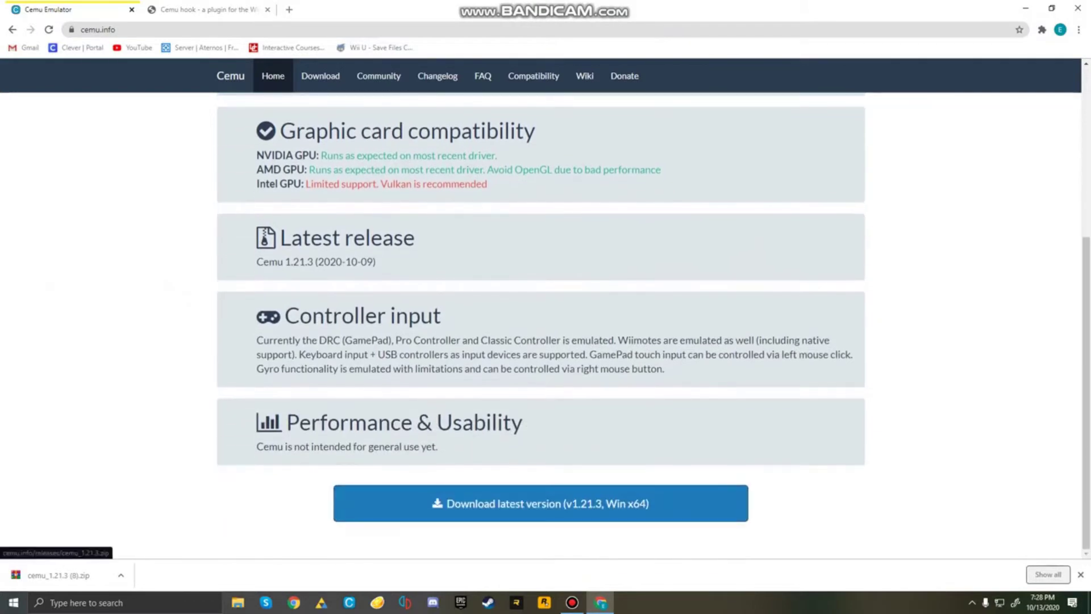
click(540, 503)
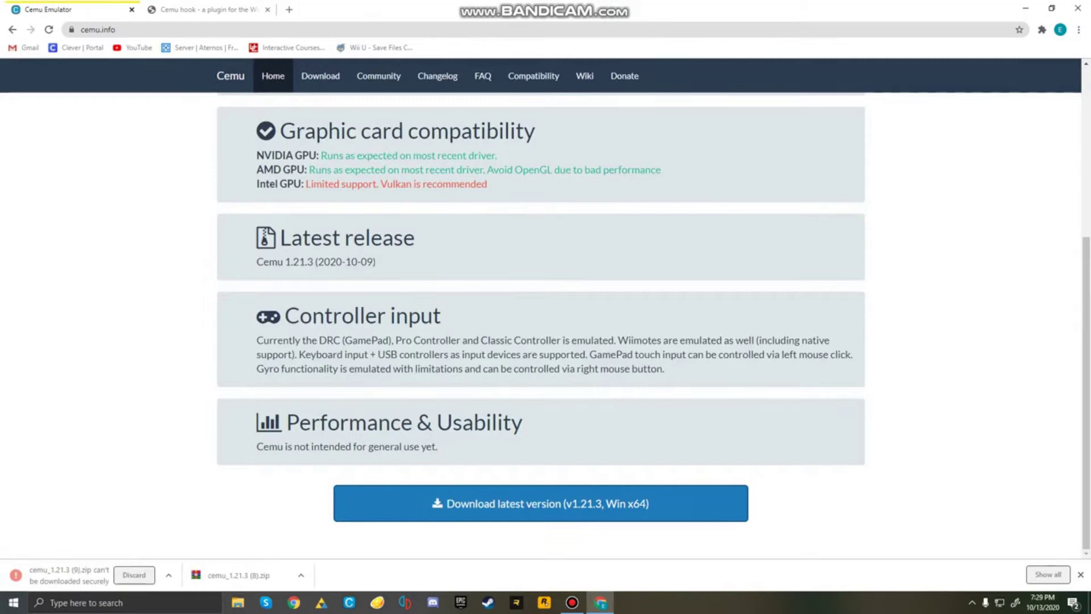
click(168, 575)
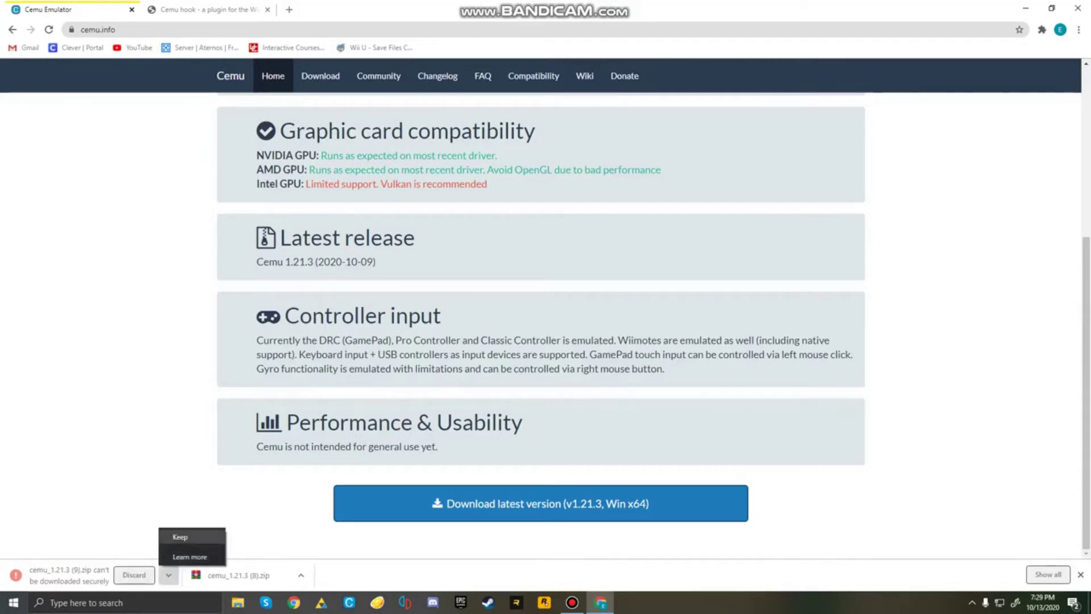
click(183, 536)
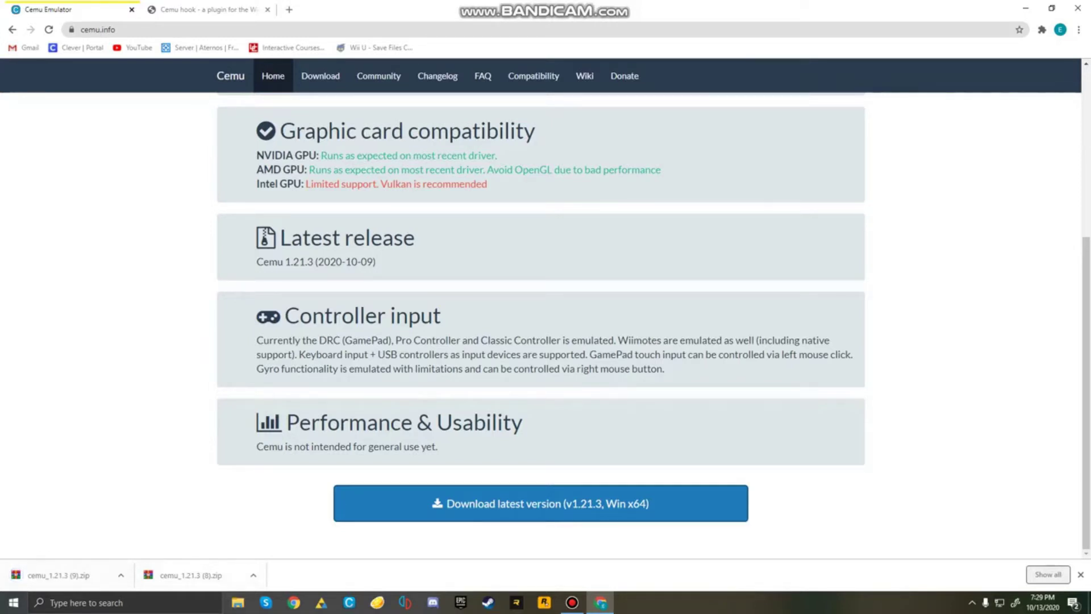
Step: Download cemuhook_1159_0573.zip from the list of all versions on the Cemu hook site
click(208, 9)
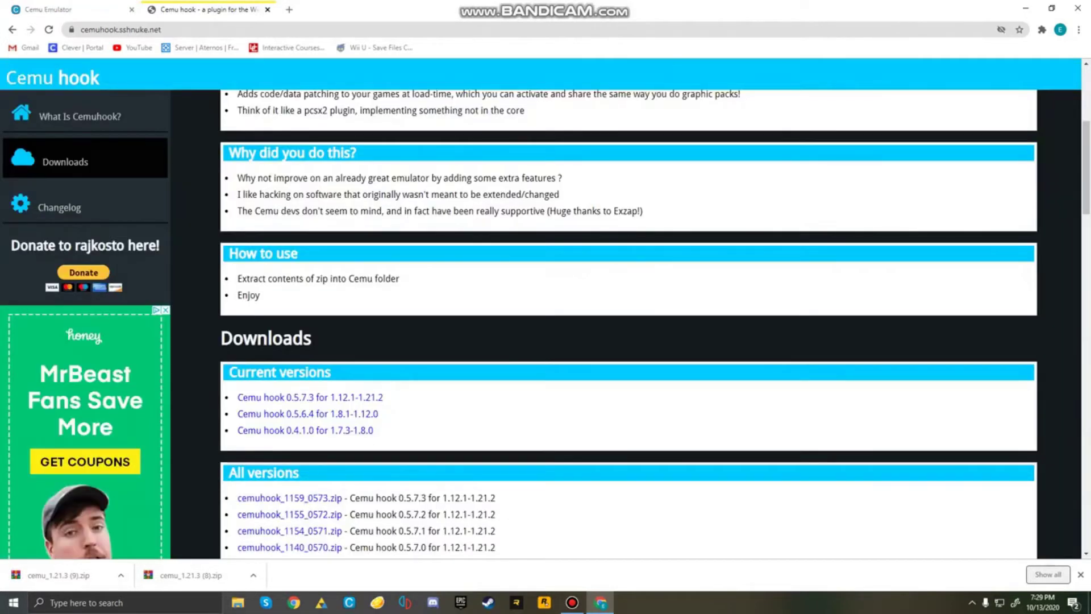
scroll(628, 324, up, 4)
scroll(628, 323, down, 4)
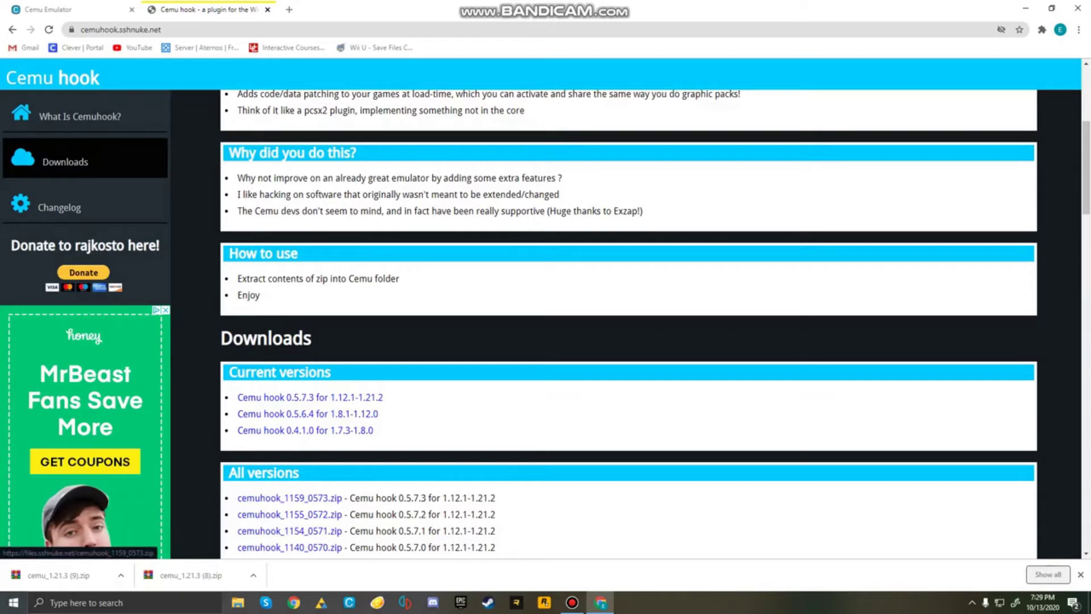
click(290, 498)
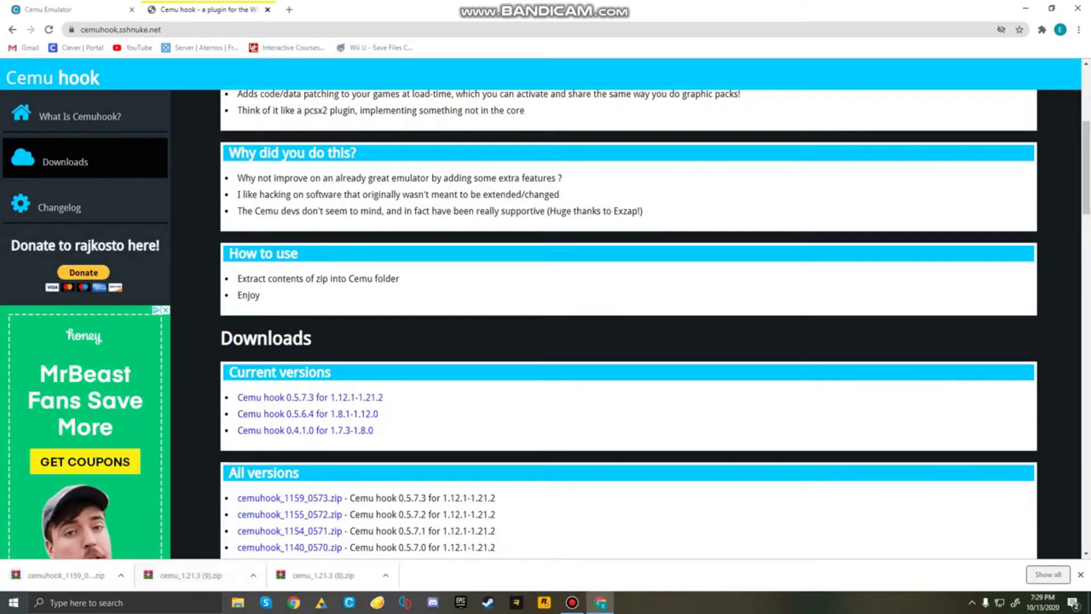
Step: Extract the cemu_1.21.3 folder from the newly downloaded Cemu archive onto the desktop, then close the archive
click(1051, 8)
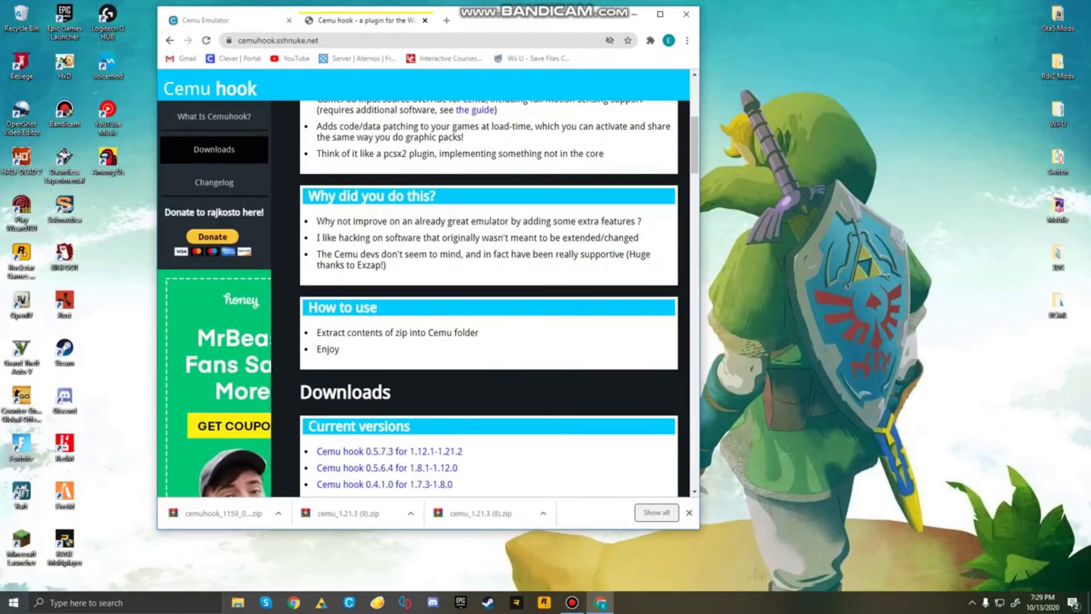
click(347, 513)
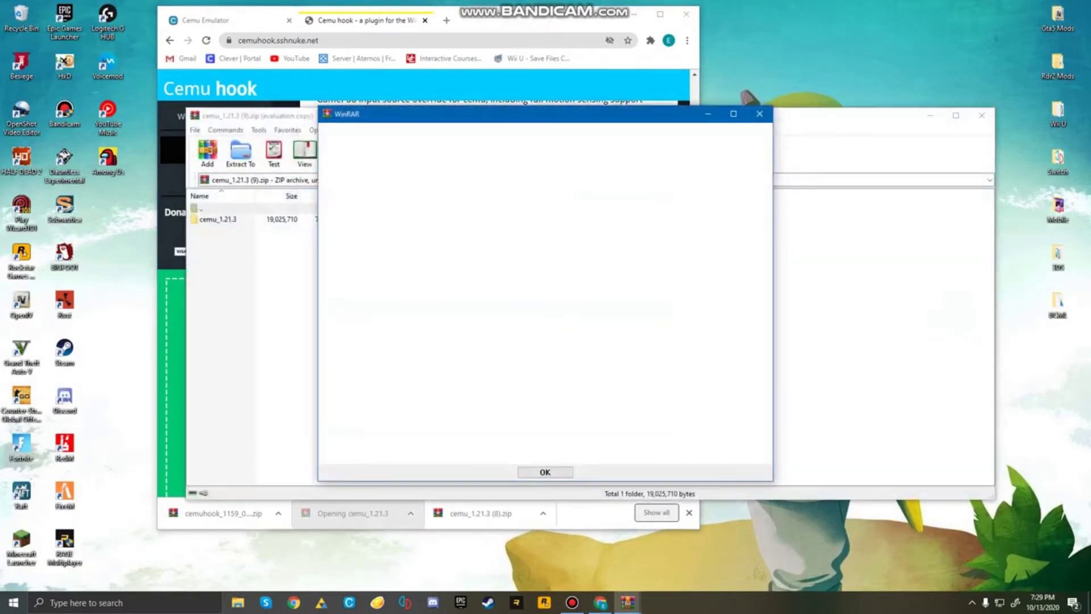
click(545, 472)
click(545, 466)
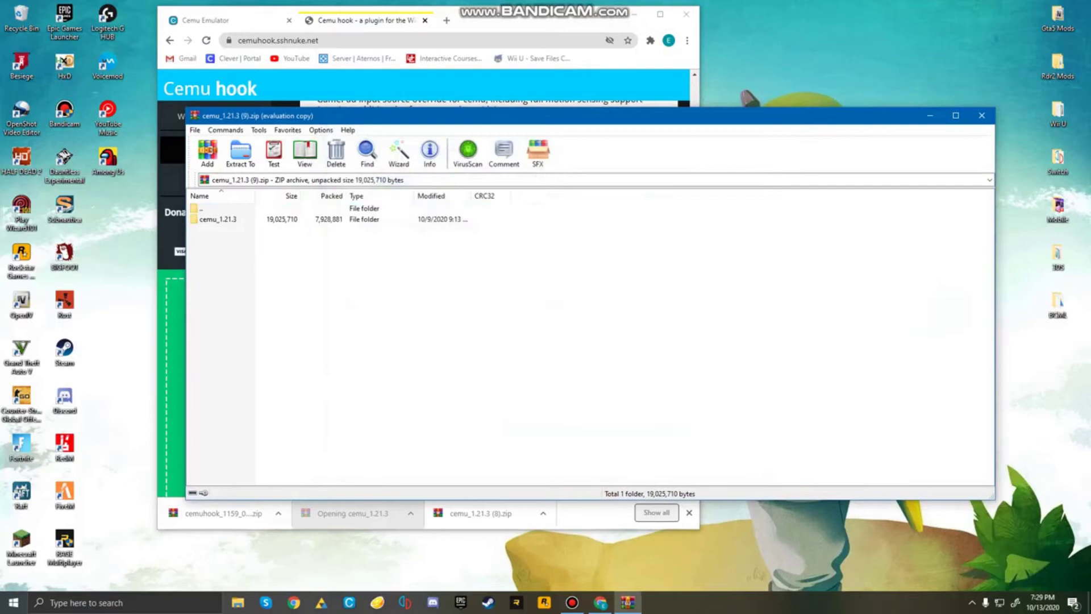
click(218, 220)
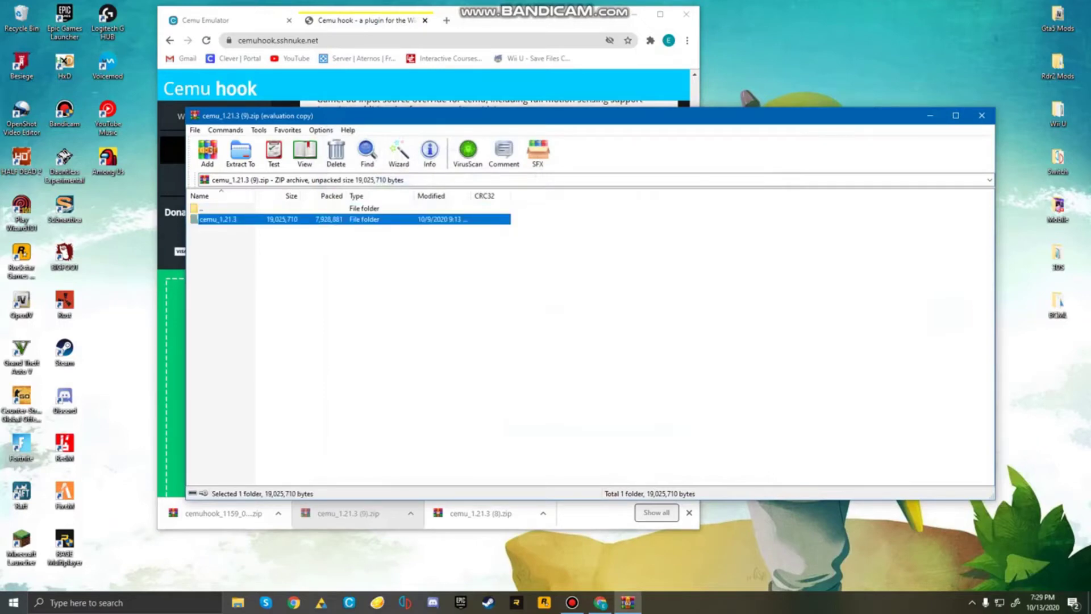
drag(218, 219, 841, 17)
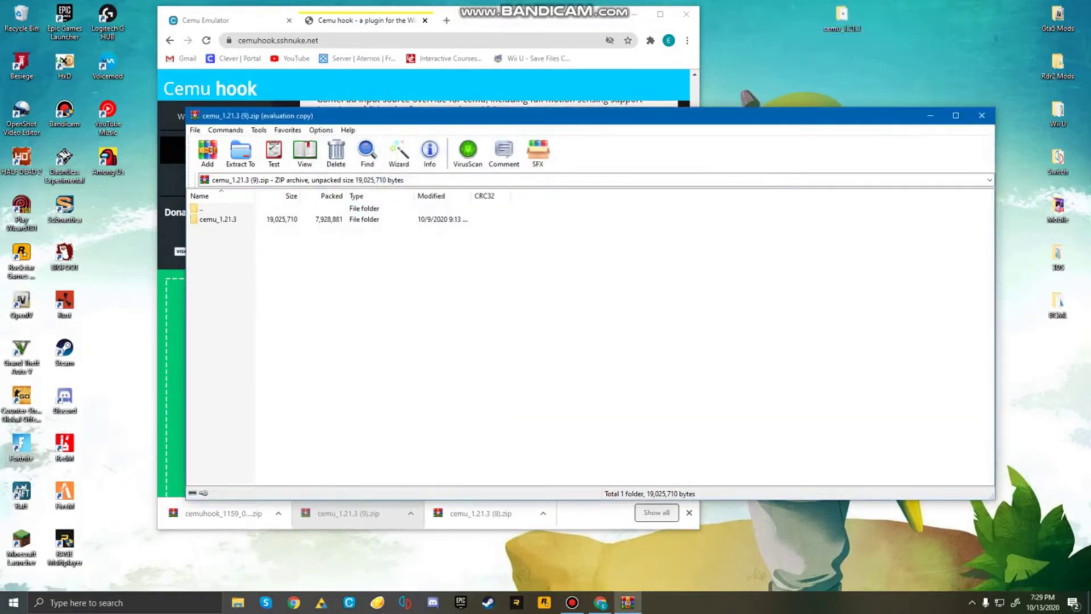
click(981, 115)
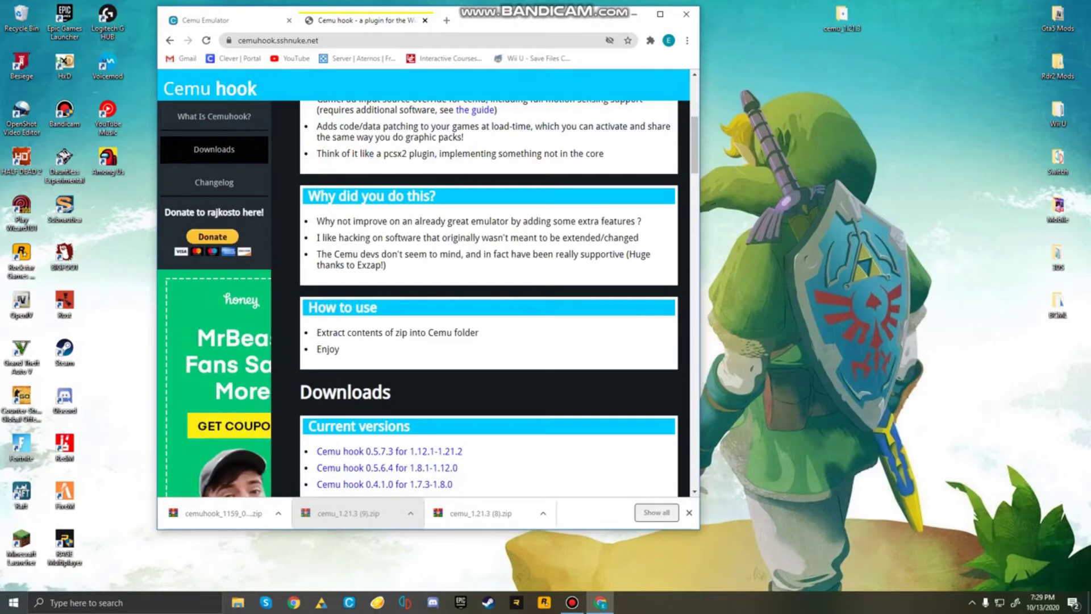
Step: Extract all contents of the Cemuhook archive into the desktop's cemu_1.21.3 folder and close the archive
click(216, 513)
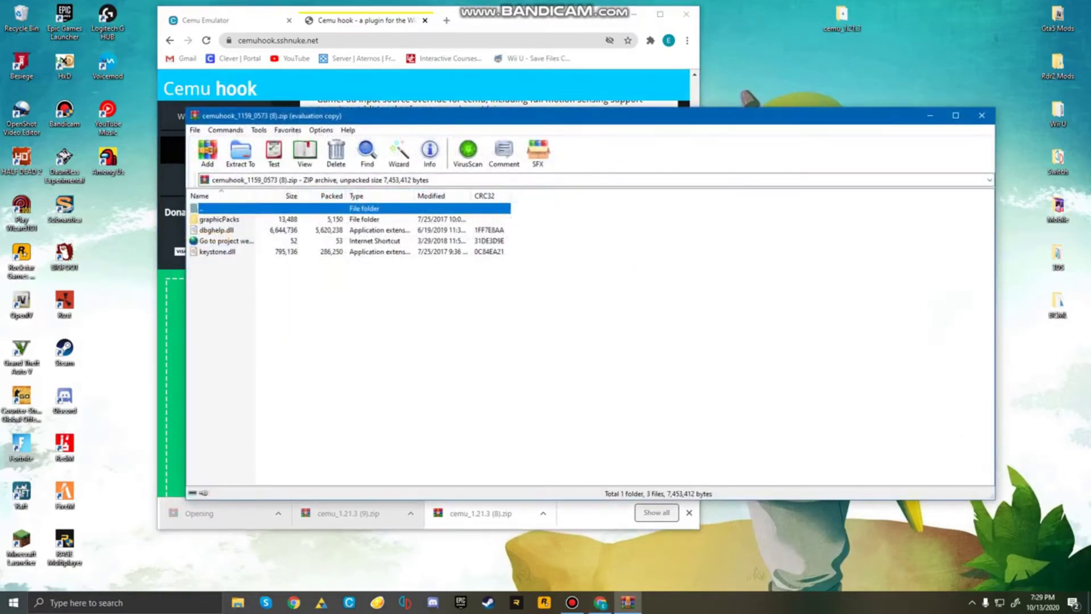
drag(256, 270, 256, 229)
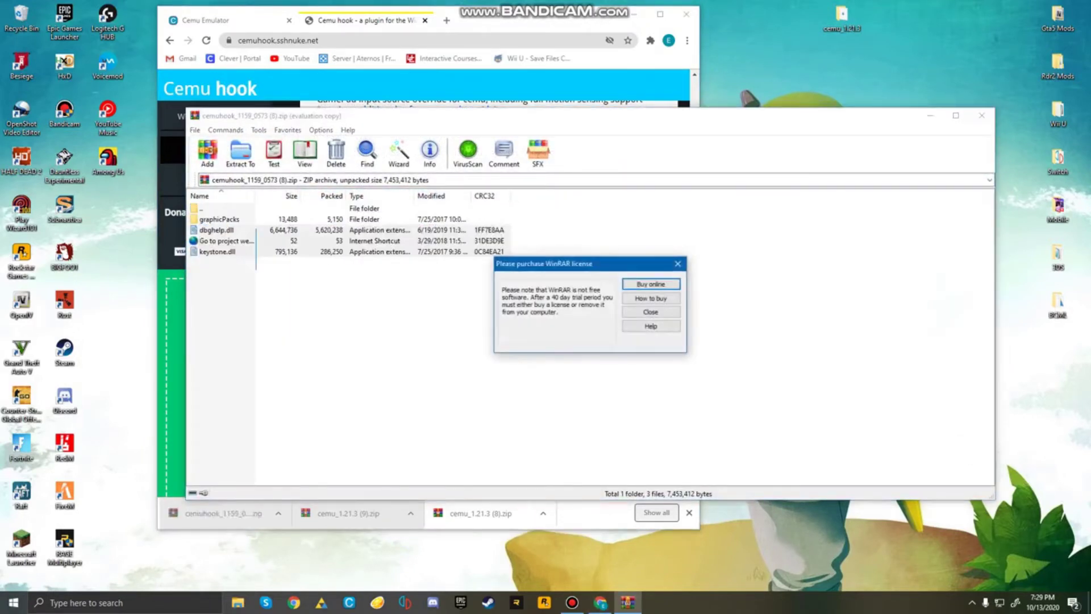
click(677, 263)
click(653, 278)
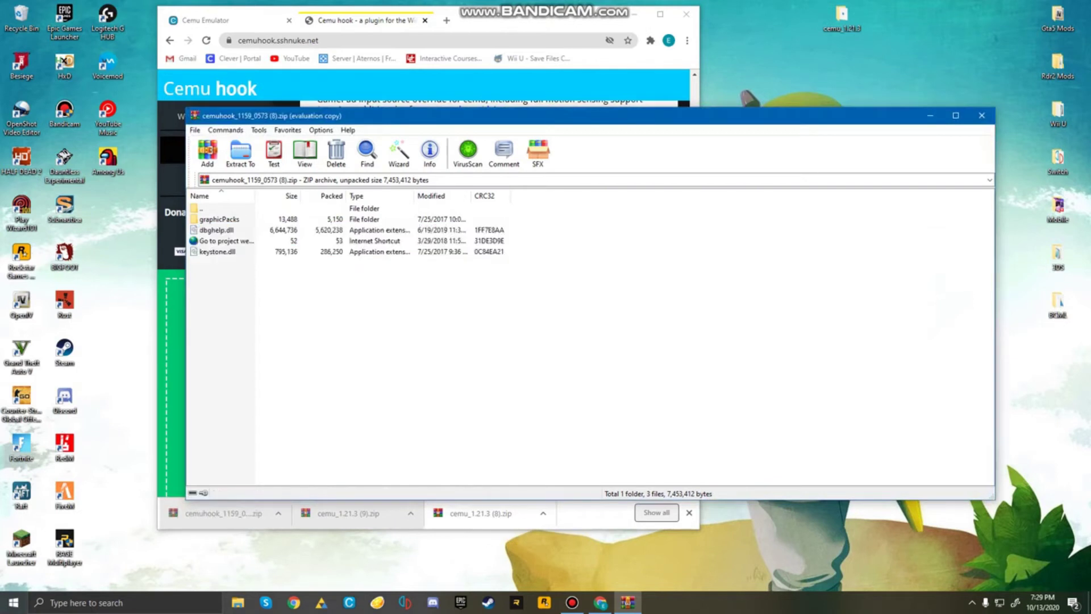
drag(283, 272, 261, 218)
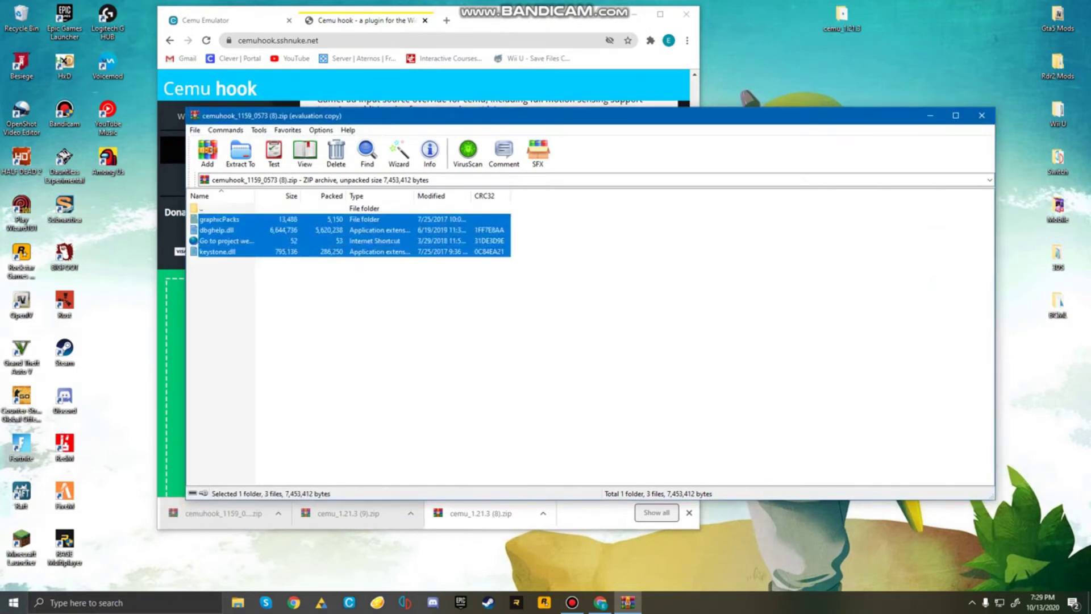
drag(842, 18, 842, 19)
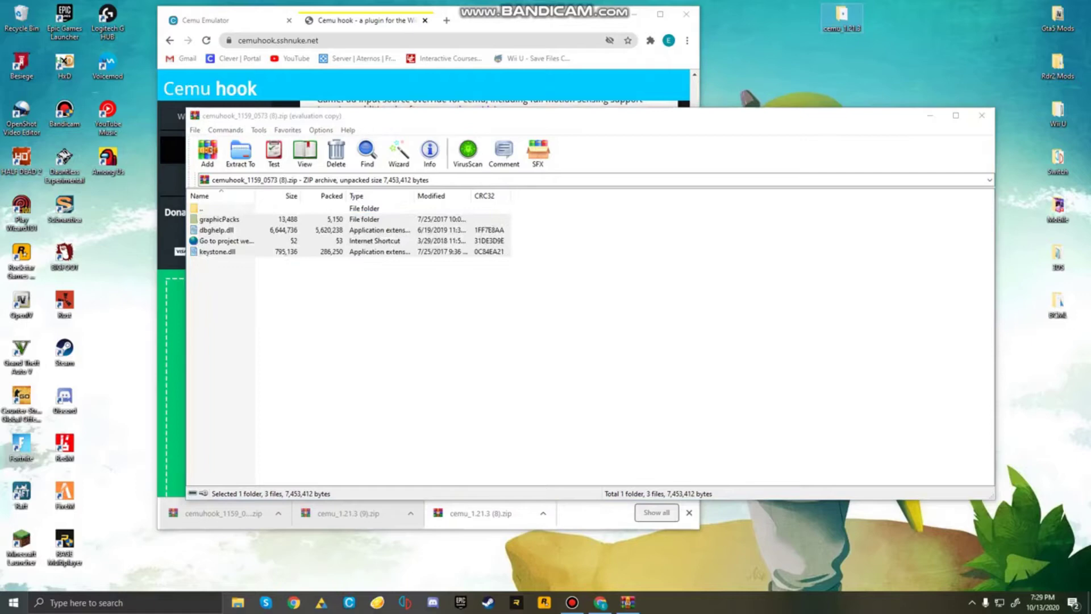
click(981, 116)
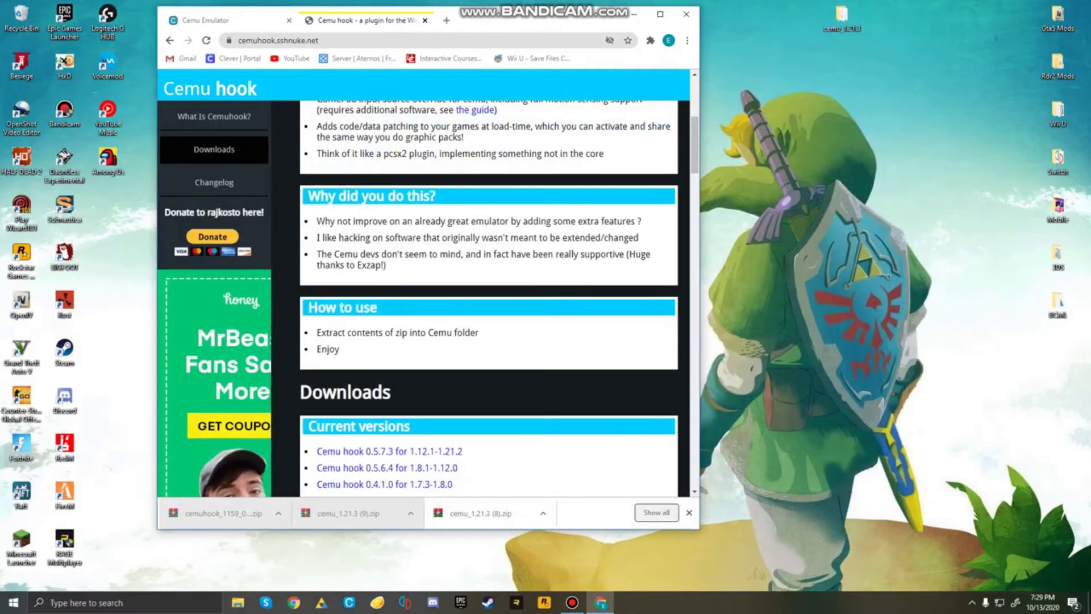
Step: Dismiss the browser's download list, minimize the browser and open the cemu_1.21.3 folder on the desktop
click(688, 513)
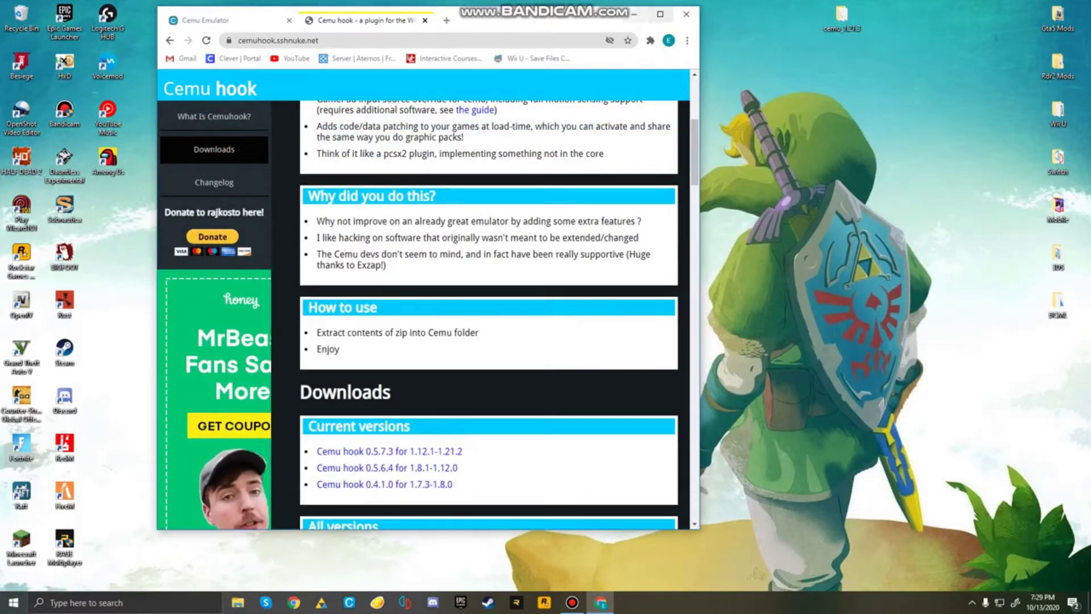
click(634, 14)
double_click(841, 19)
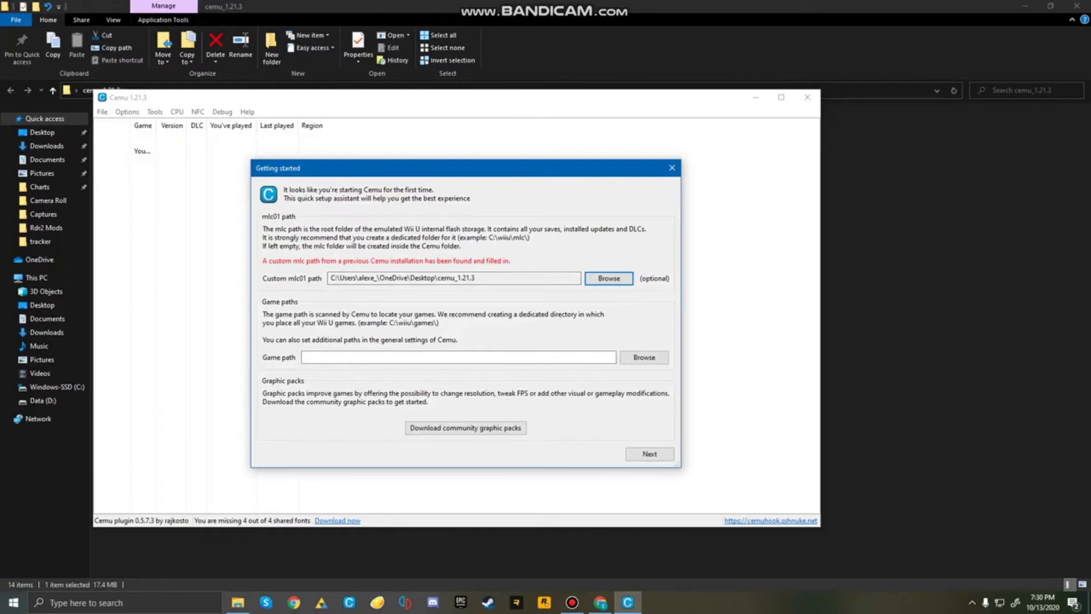
Step: Choose the desktop's cemu_1.21.3 folder as the custom mlc01 path in the Getting started assistant
click(609, 278)
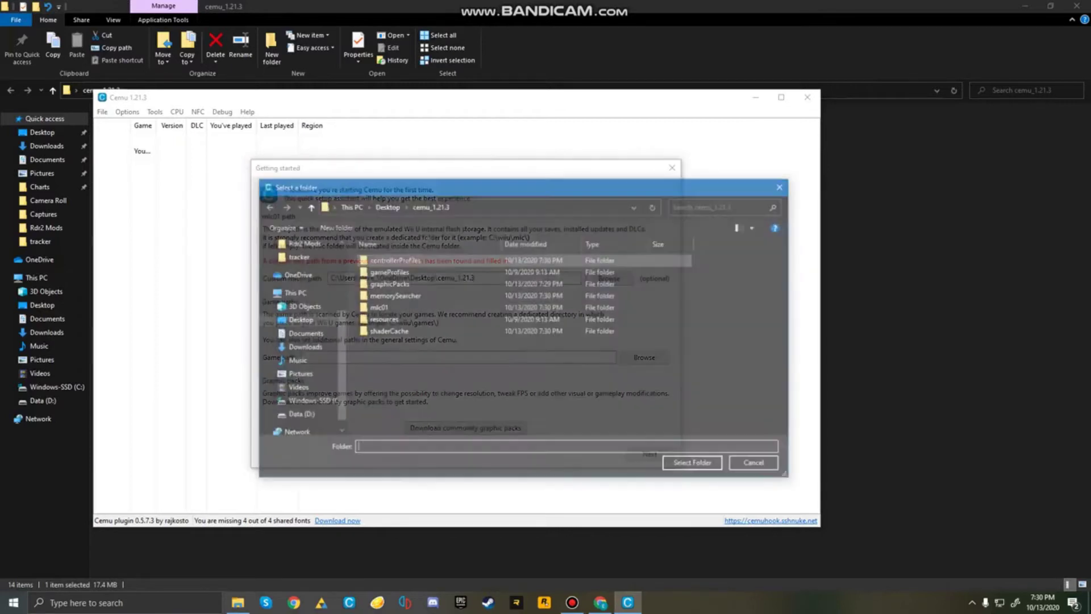
click(298, 320)
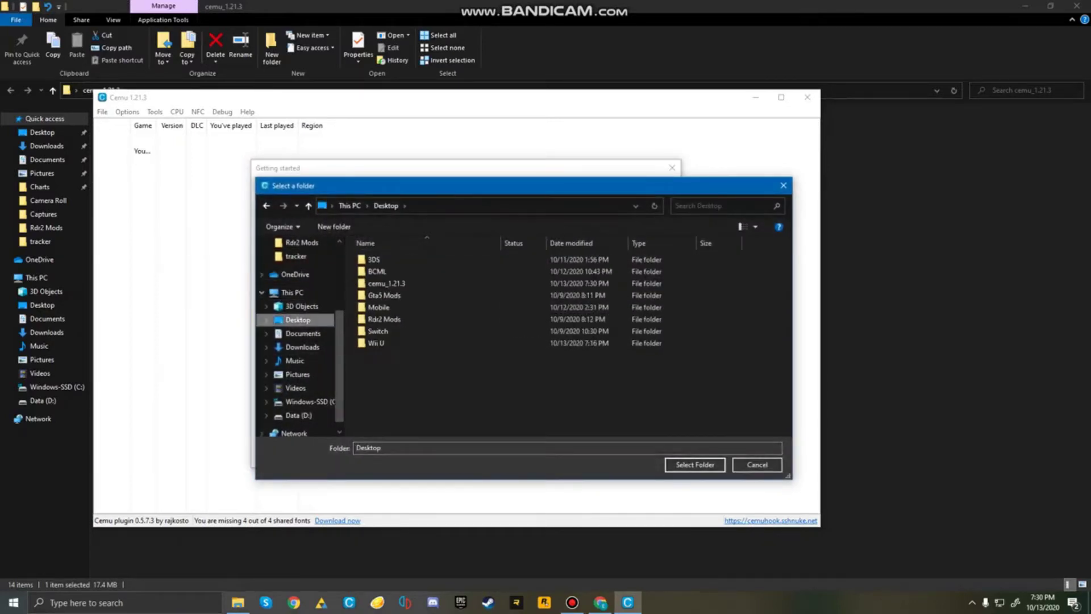
click(387, 284)
key(Return)
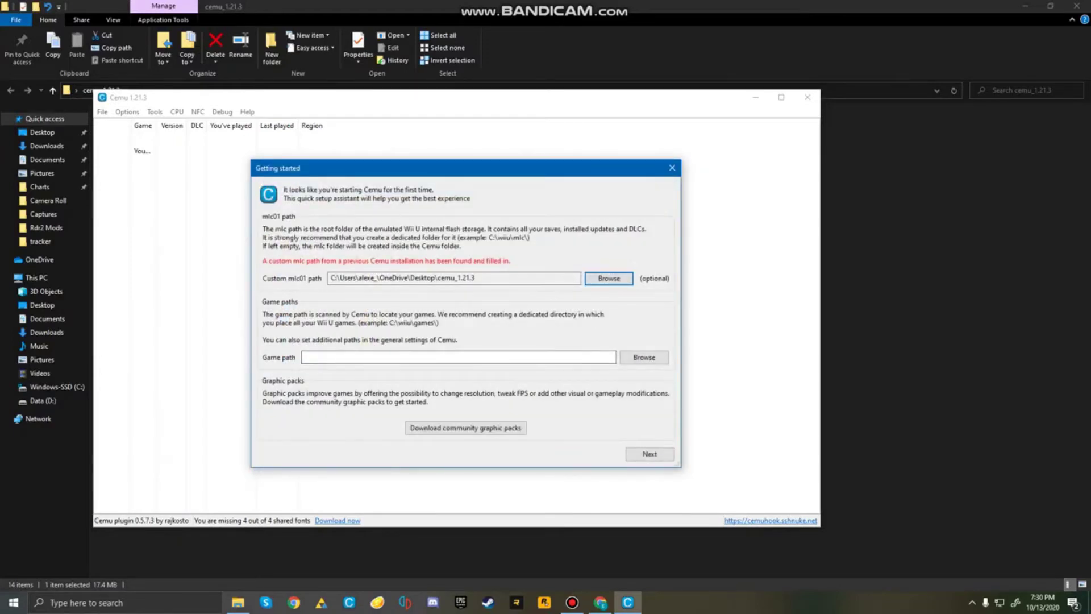
Step: Set the game path to the D:\Cemu Games\Unpacked folder
click(643, 357)
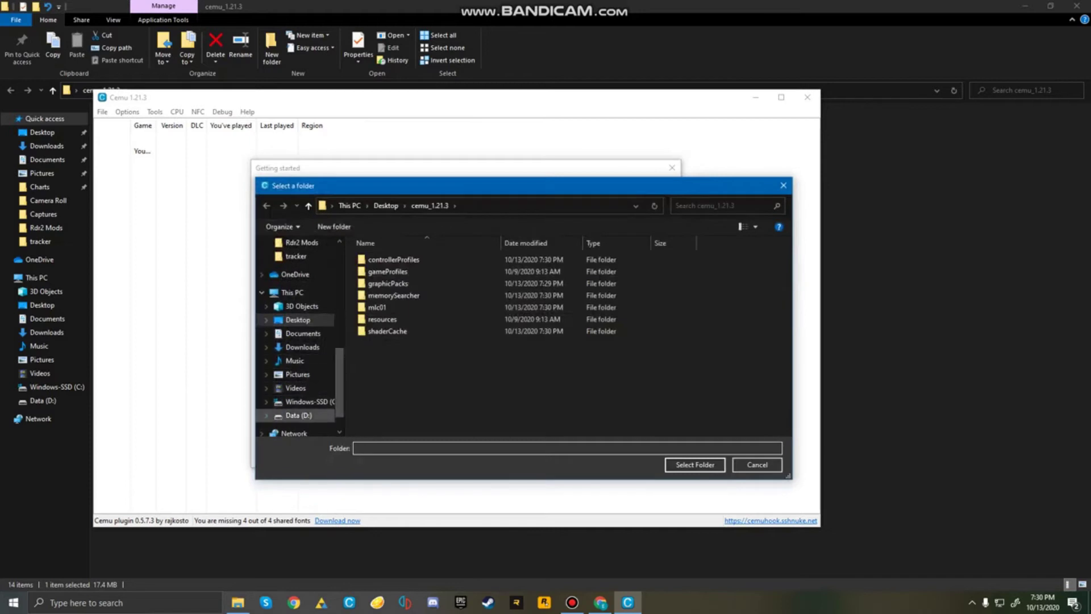
click(266, 415)
click(266, 242)
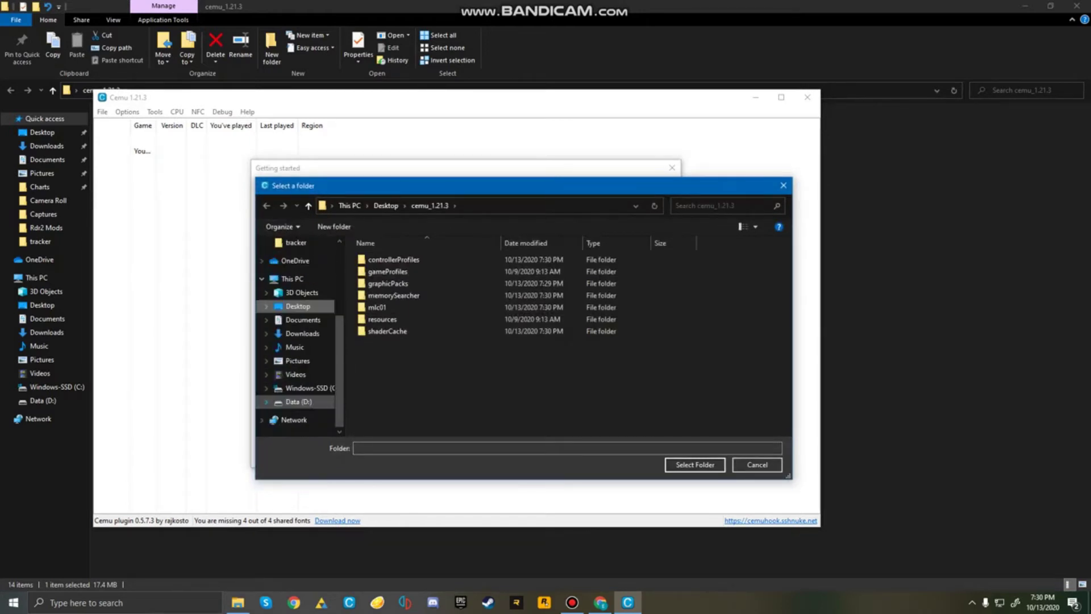
click(298, 402)
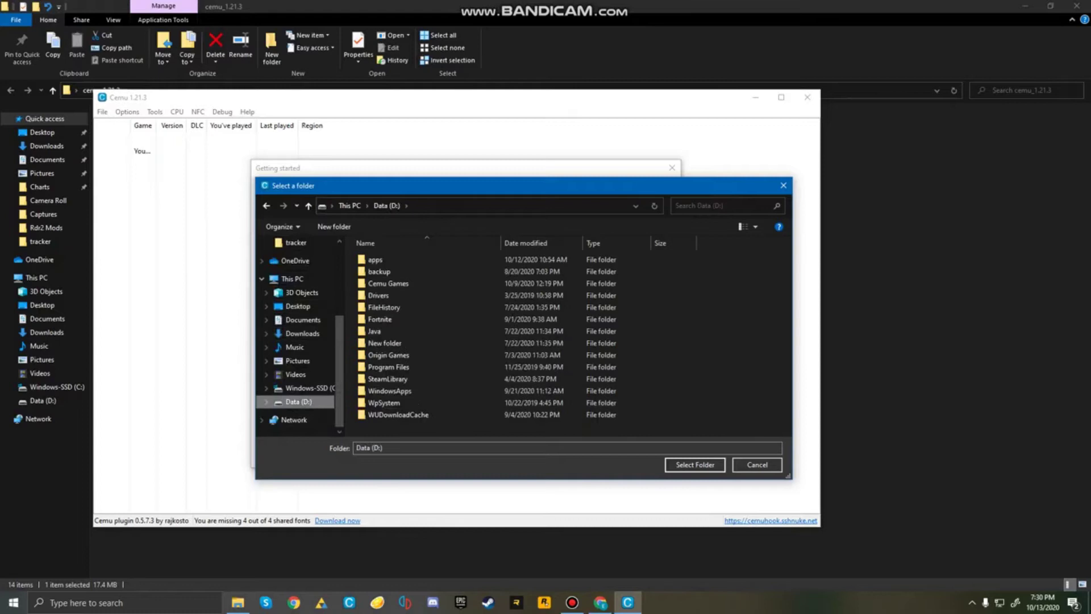
double_click(388, 282)
click(383, 271)
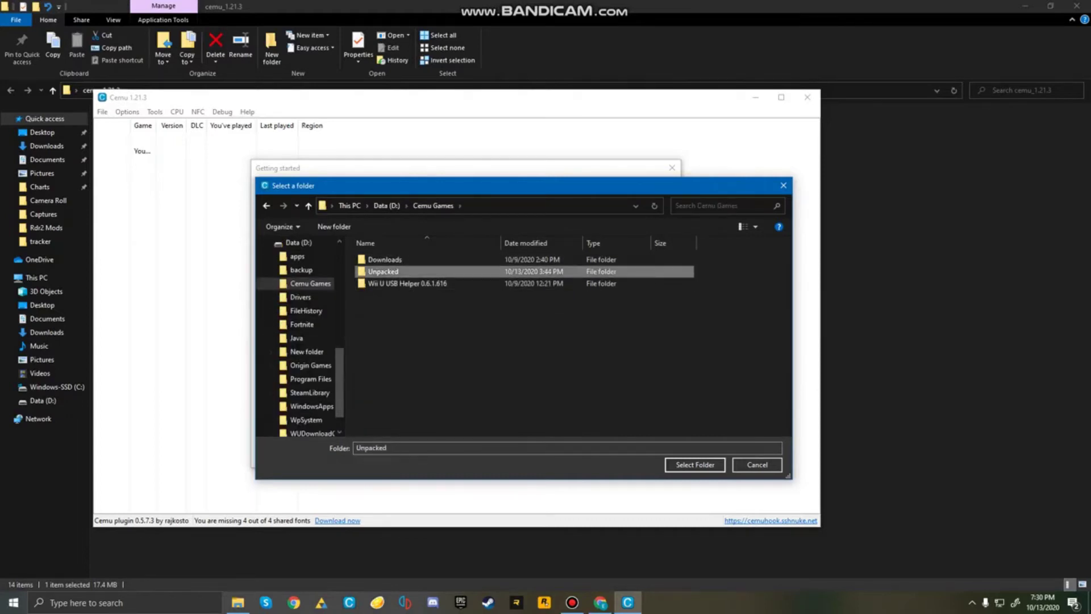
click(694, 464)
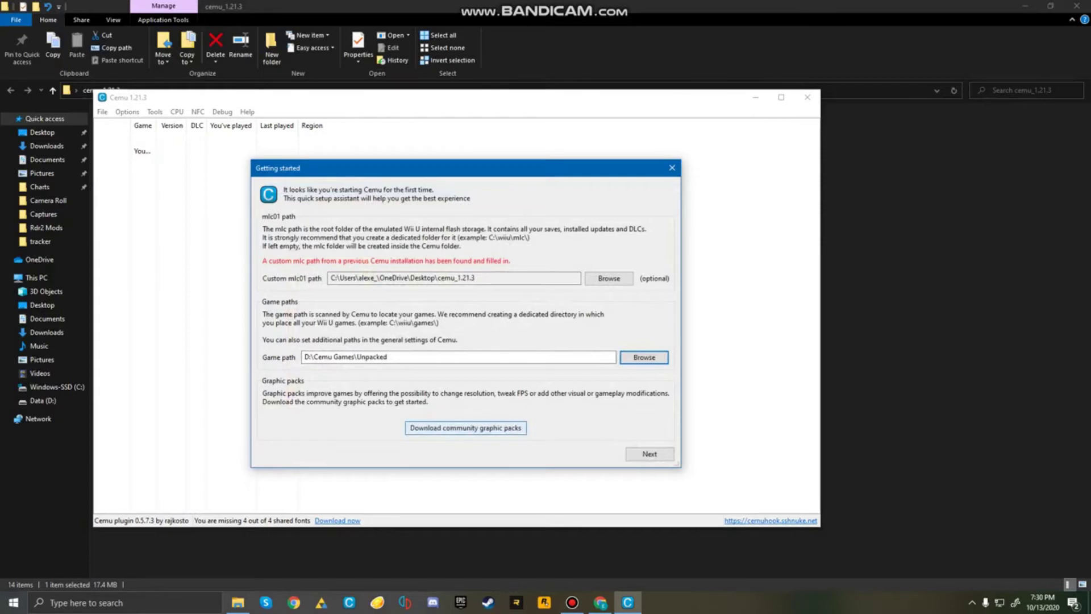
Step: Download the community graphic packs and continue to the assistant's input settings page
click(465, 428)
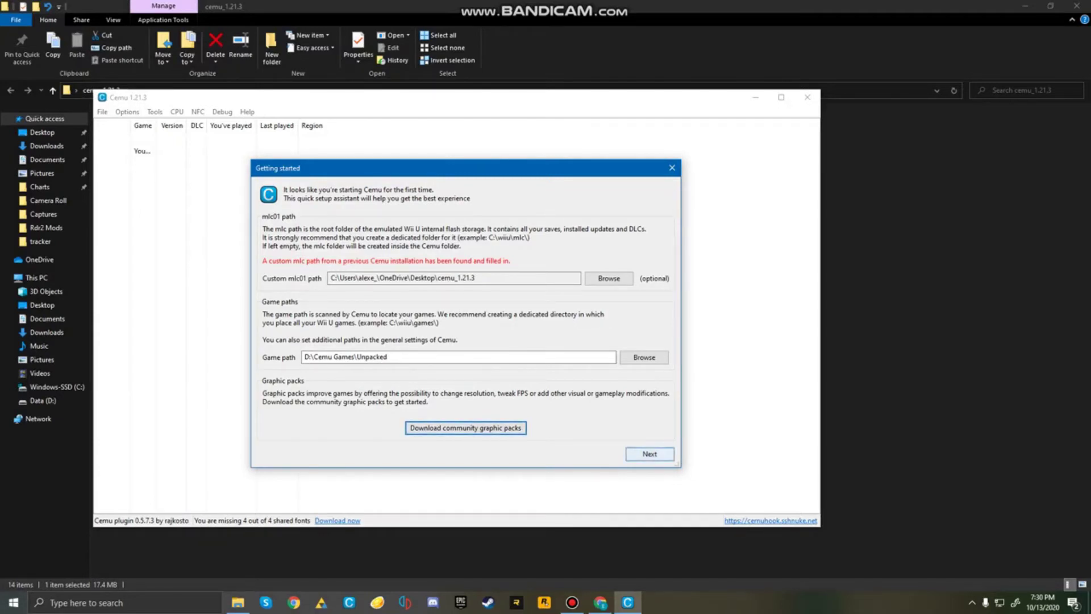
click(650, 453)
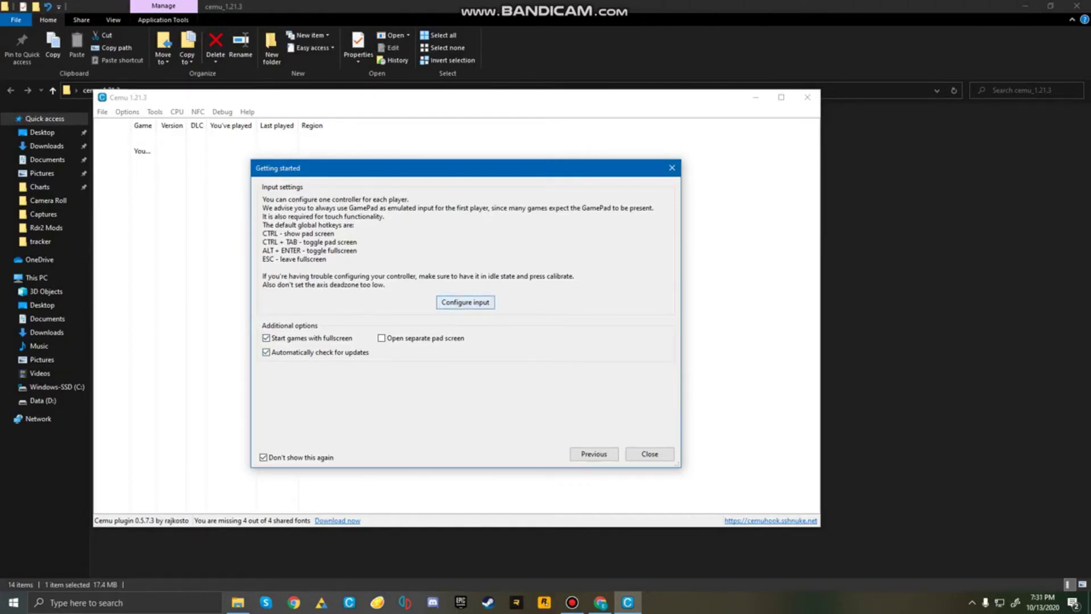
Step: Configure Controller 1 to emulate a Wii U Pro Controller using the XInput API and the Controller 1 device
click(466, 302)
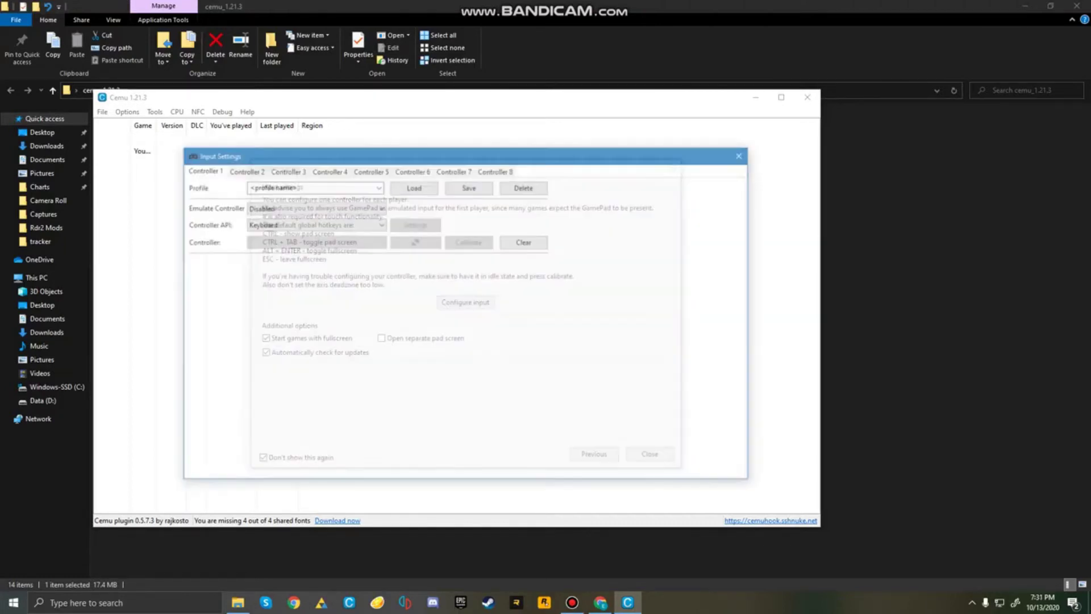
click(316, 208)
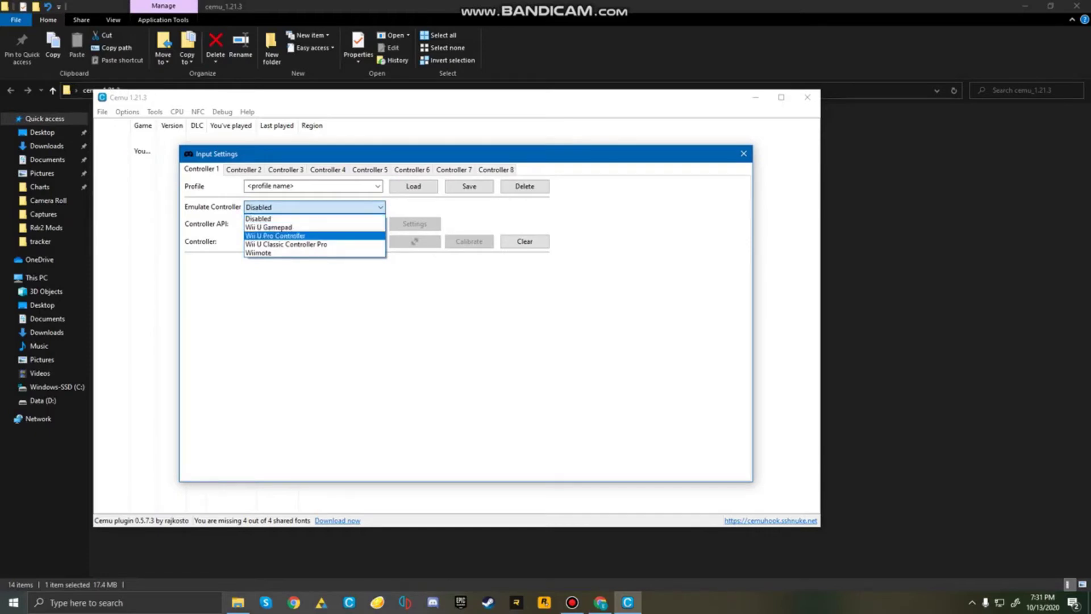
click(307, 236)
click(314, 224)
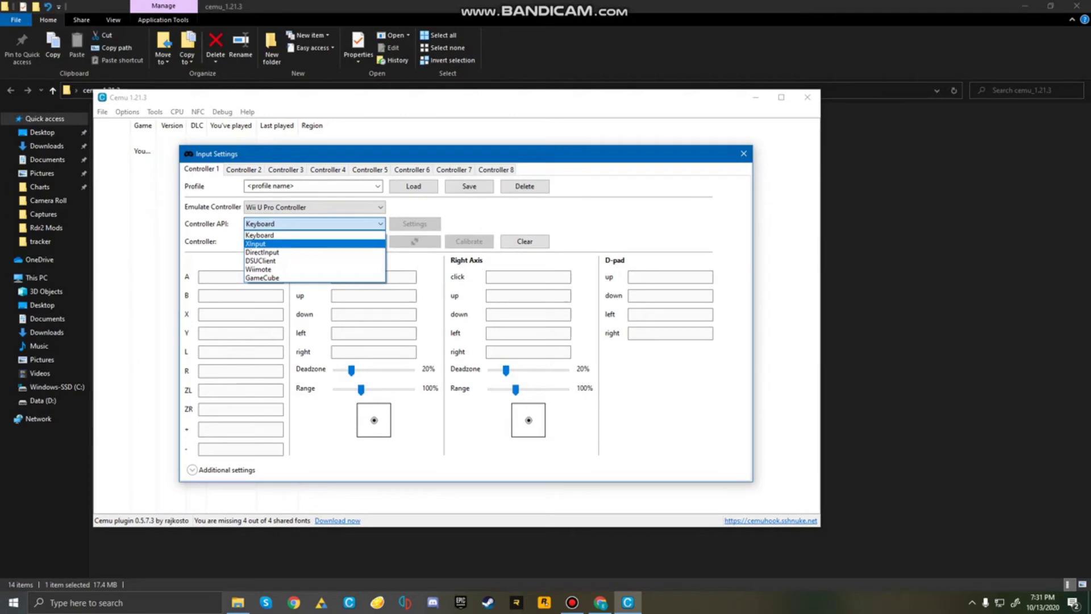
click(255, 243)
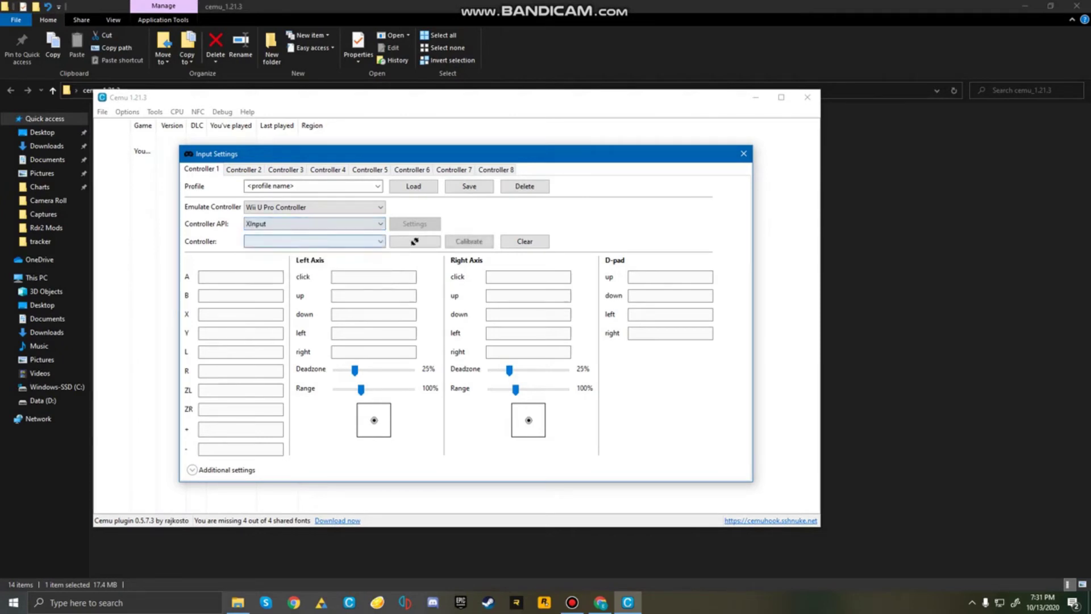
click(314, 241)
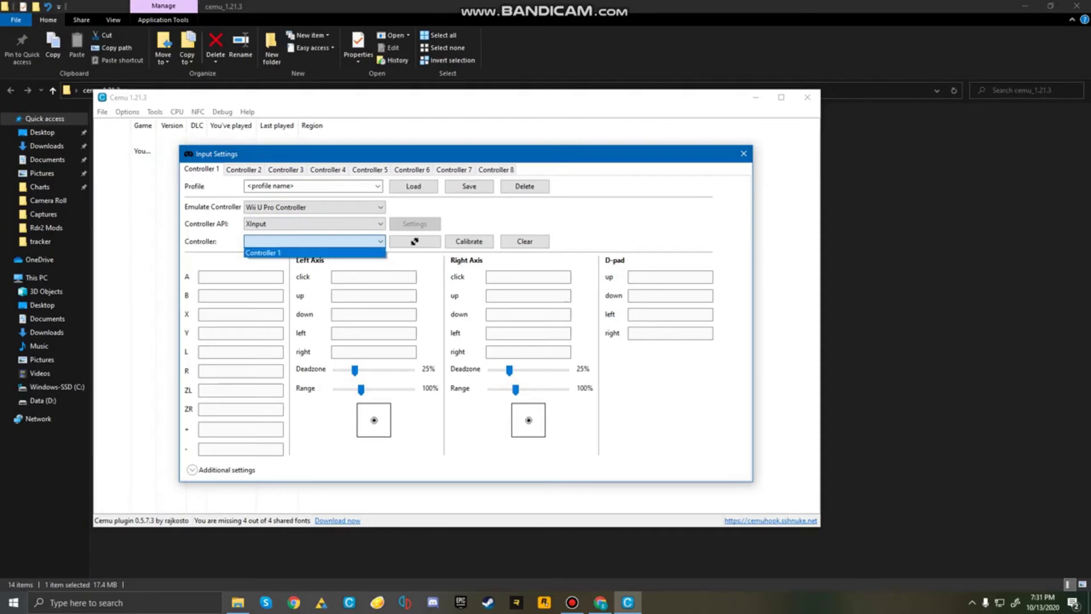
click(272, 253)
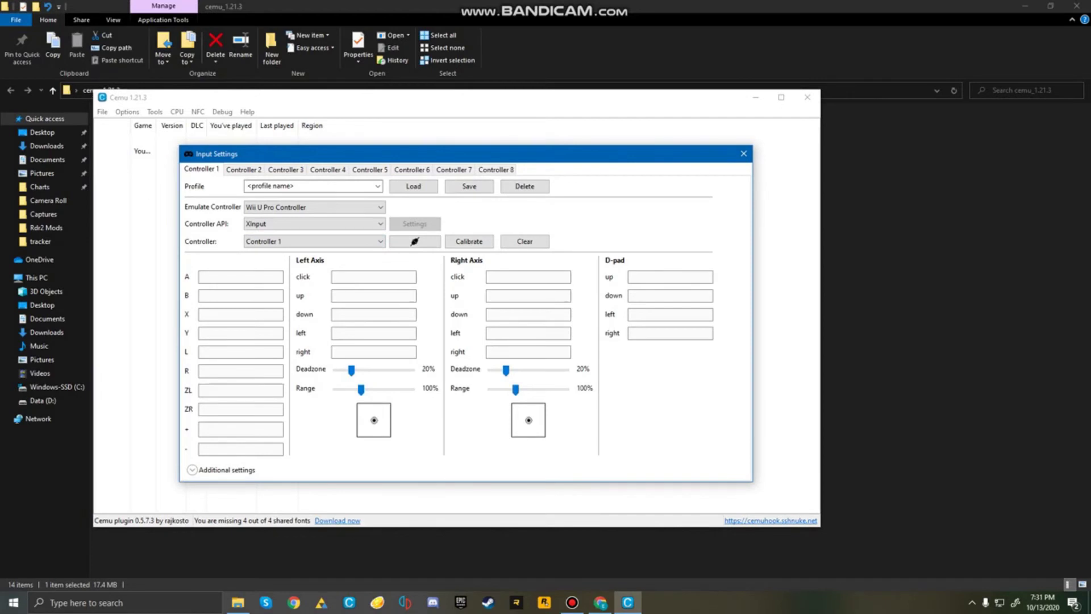
Step: Map emulated A, B, X, Y to B, A, Y, X, and assign the shoulder, trigger, Start/Select, stick and D-pad inputs to their matching controls
click(241, 277)
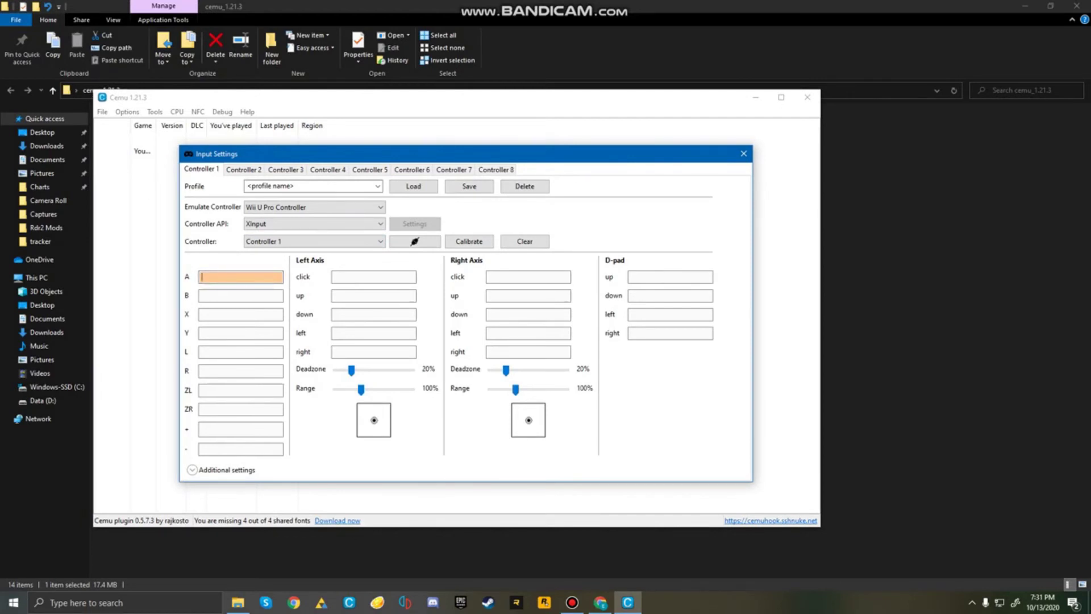
key(a)
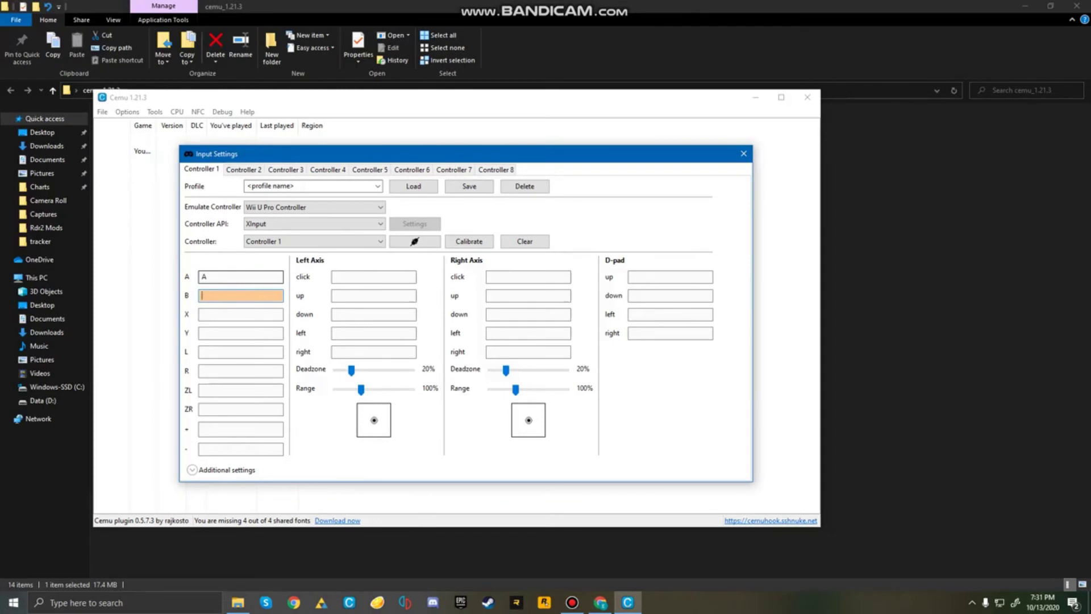
click(240, 277)
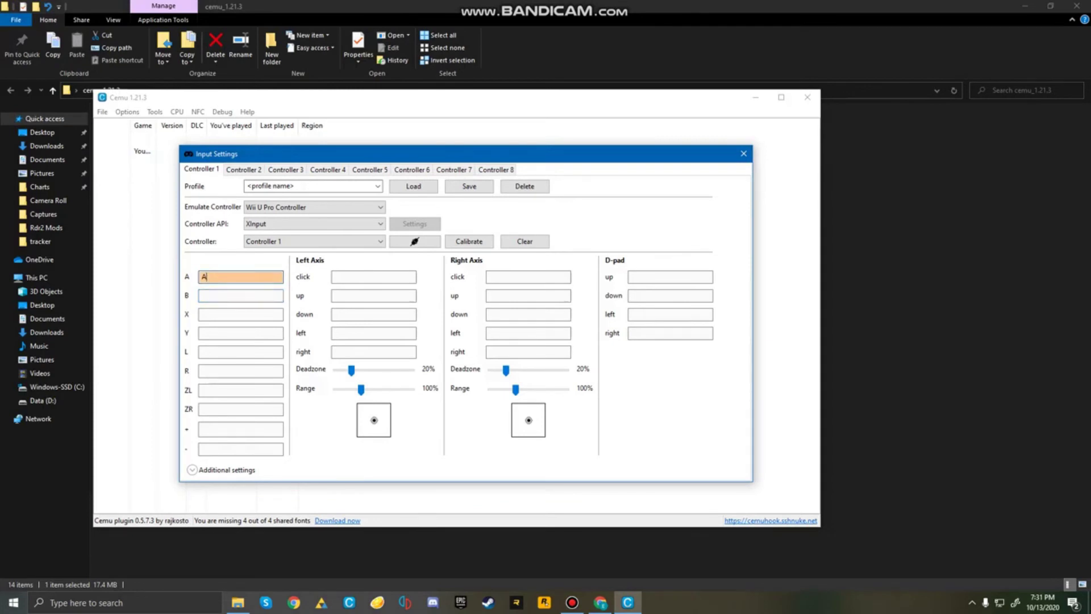
key(b)
key(a)
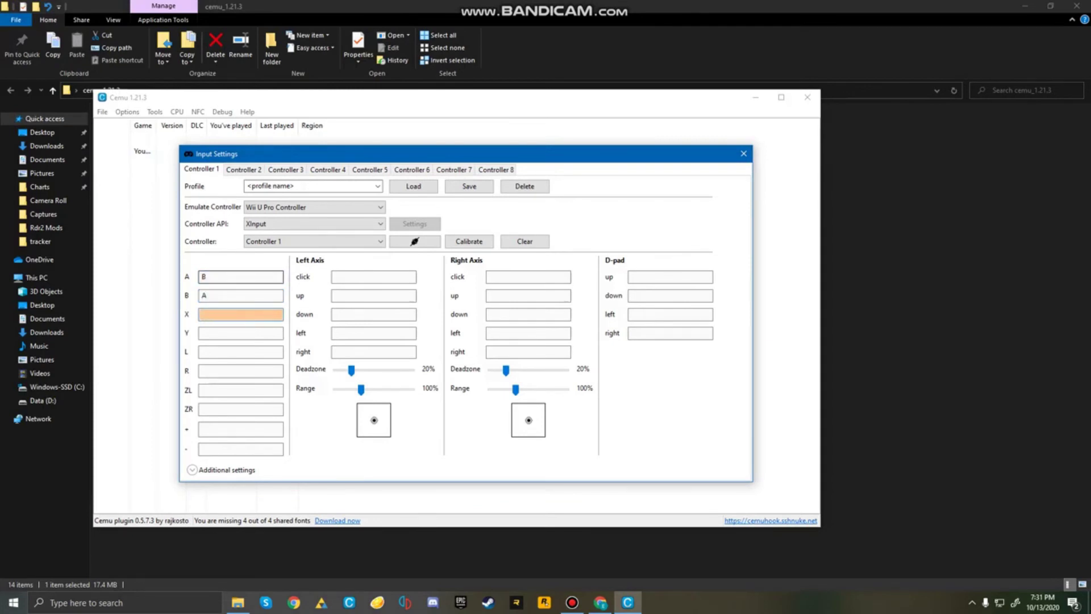
key(y)
key(x)
key(l)
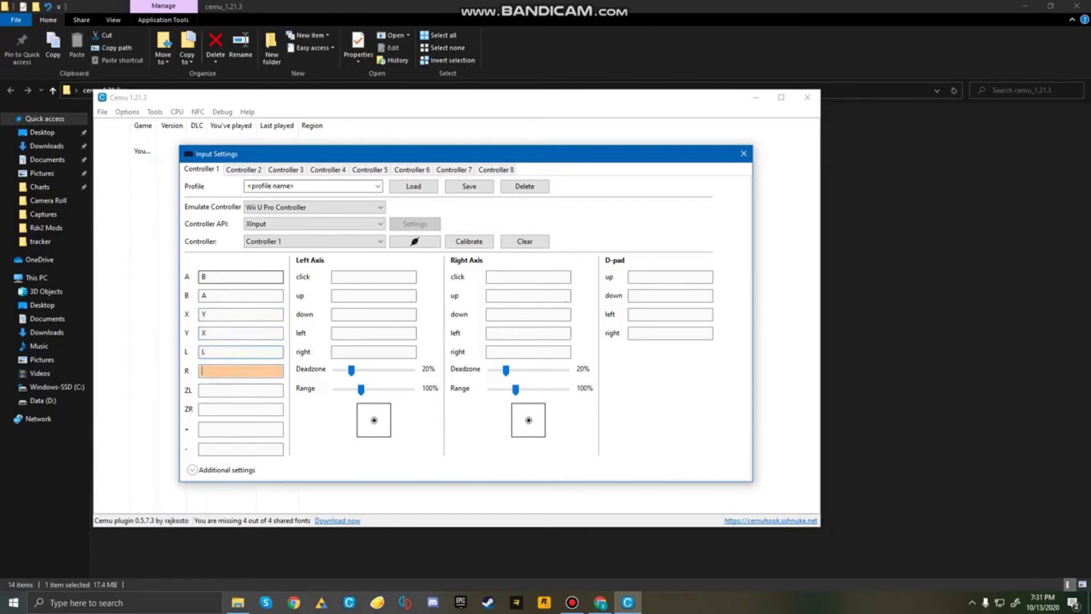
key(r)
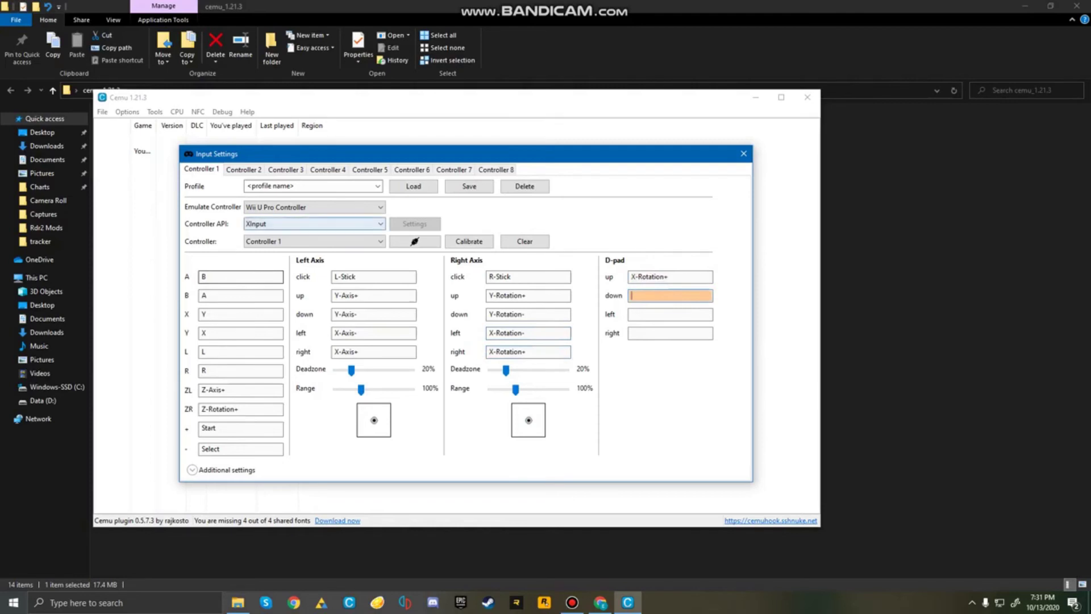
click(666, 276)
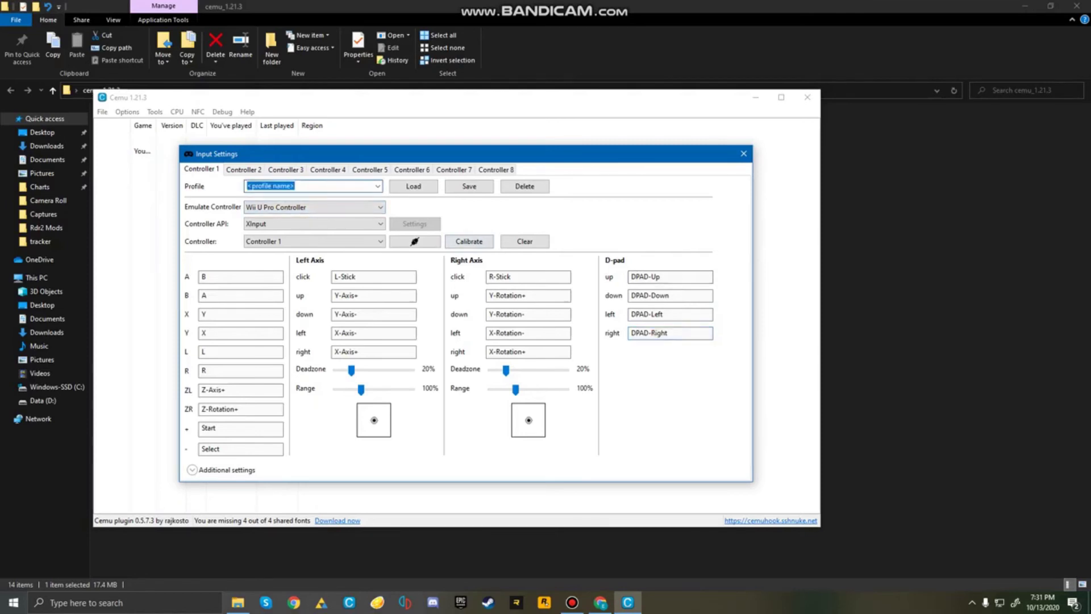
Step: Save the mapping as the profile "xbox controller" and close the input settings and the Getting started assistant
text(xbox)
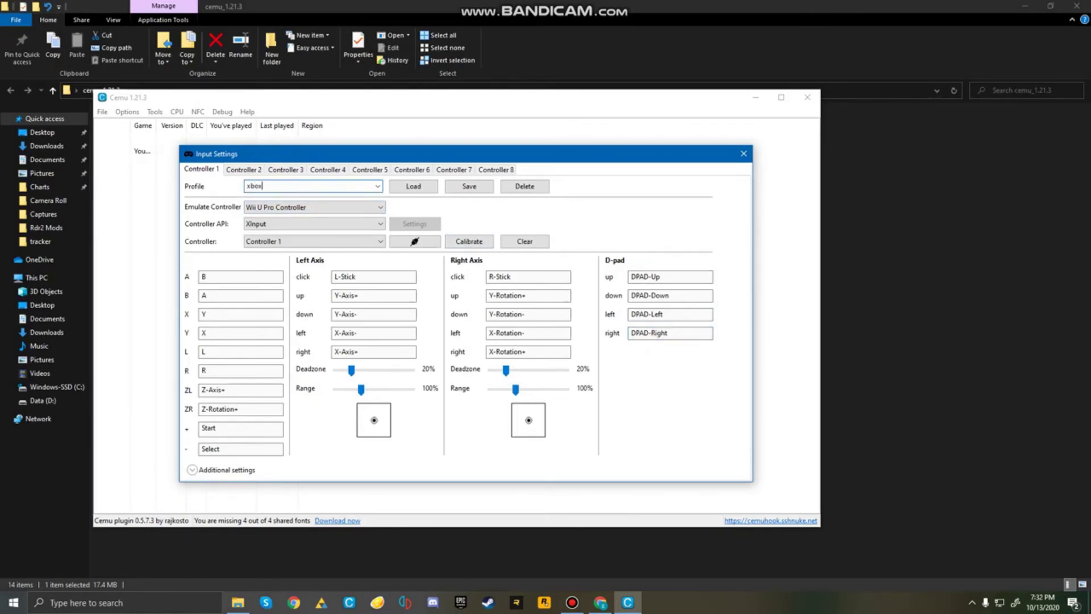
text( controller)
click(468, 185)
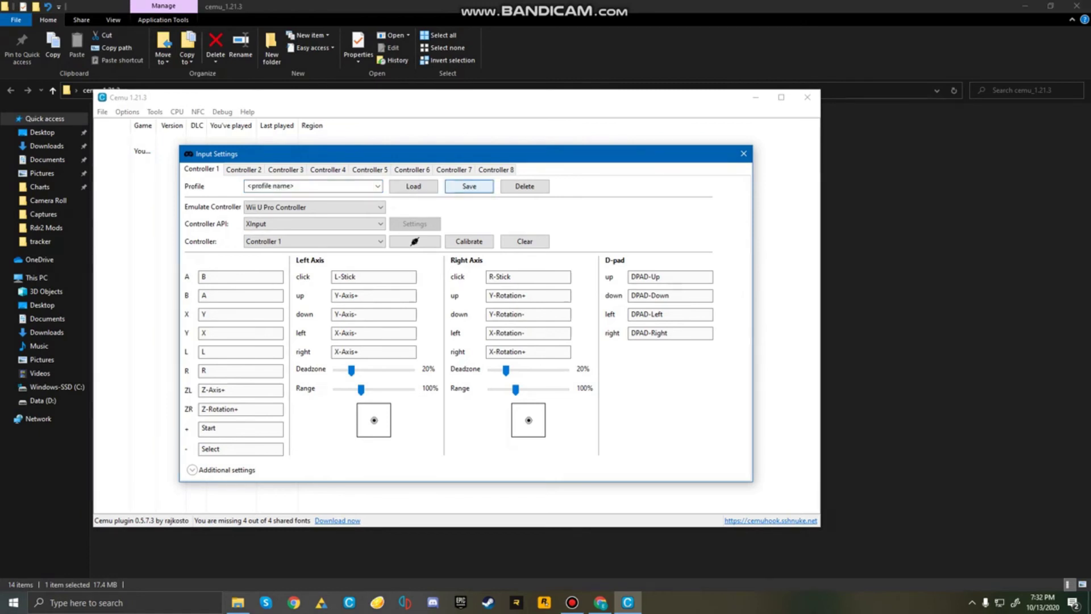
click(743, 154)
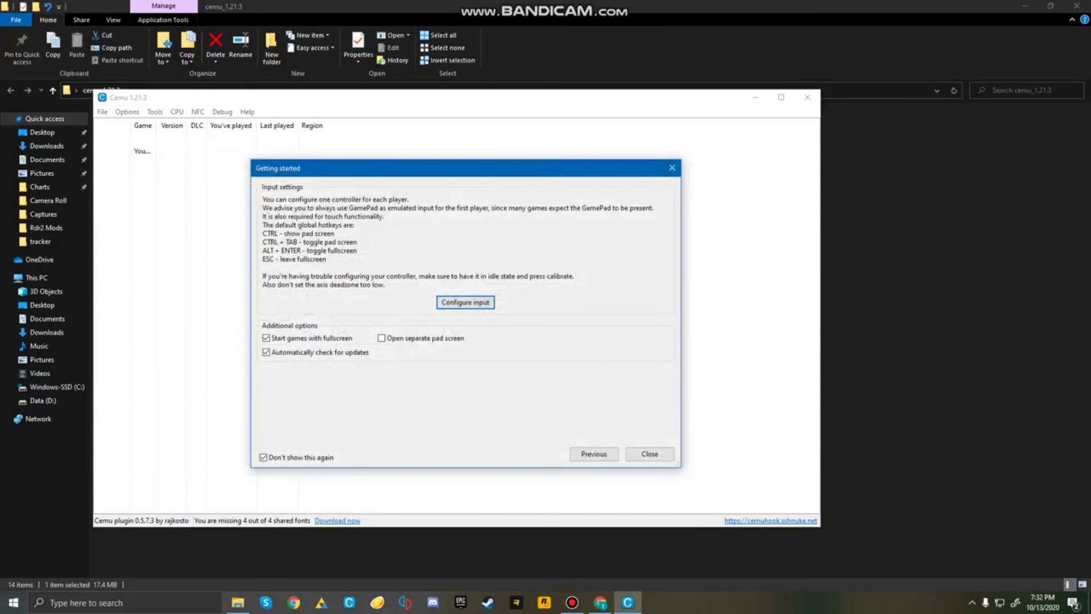
click(650, 453)
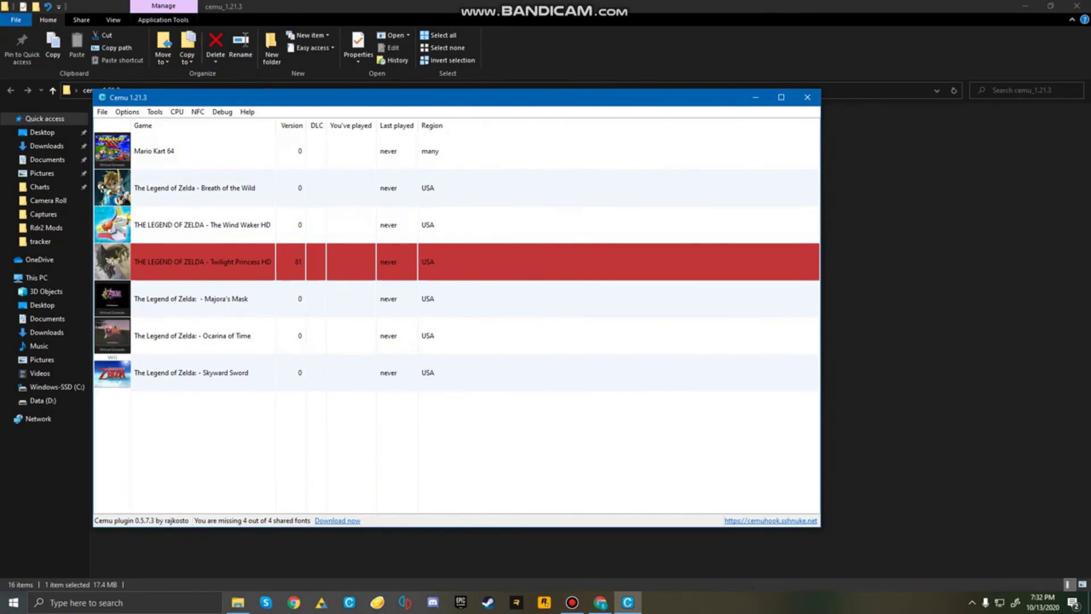
Step: Close the emulator and the cemu_1.21.3 folder window to return to the desktop
mouse_move(358, 275)
key(alt+F4)
key(alt+F4)
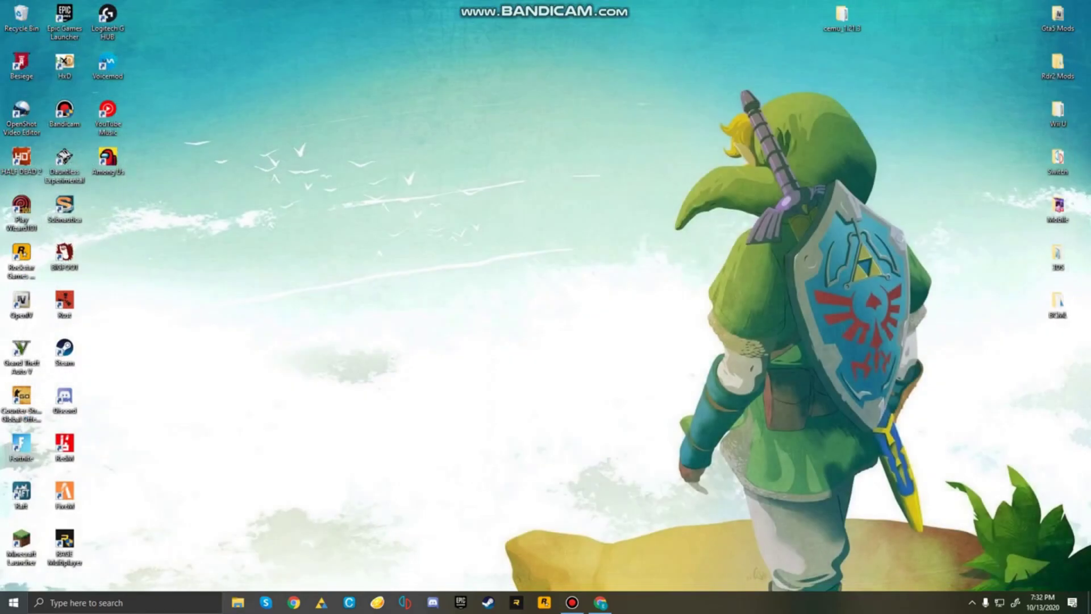